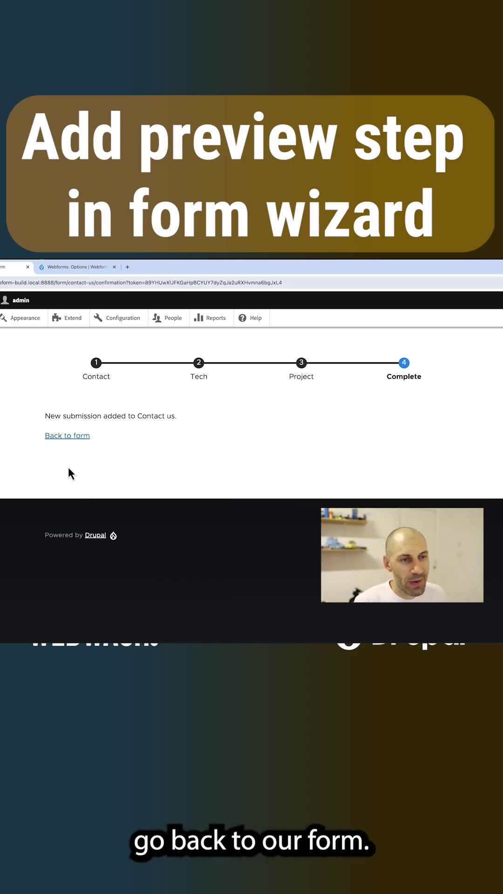
Step: Return to the Contact us form and go to its form settings preview options
click(69, 437)
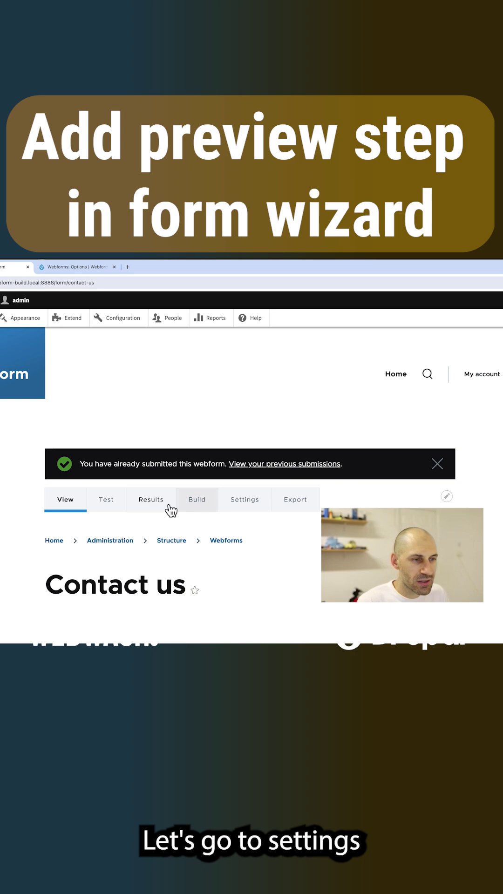
click(241, 502)
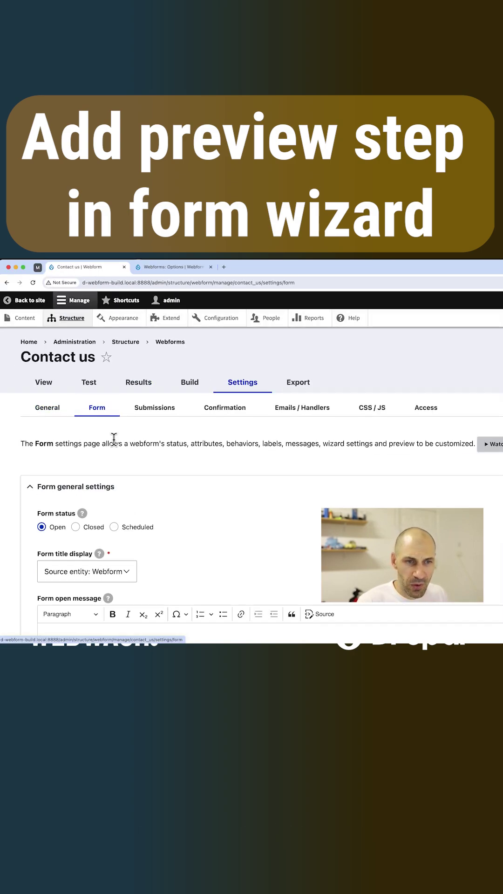
scroll(113, 443, down, 10)
scroll(114, 444, down, 8)
scroll(115, 451, down, 6)
scroll(115, 450, down, 6)
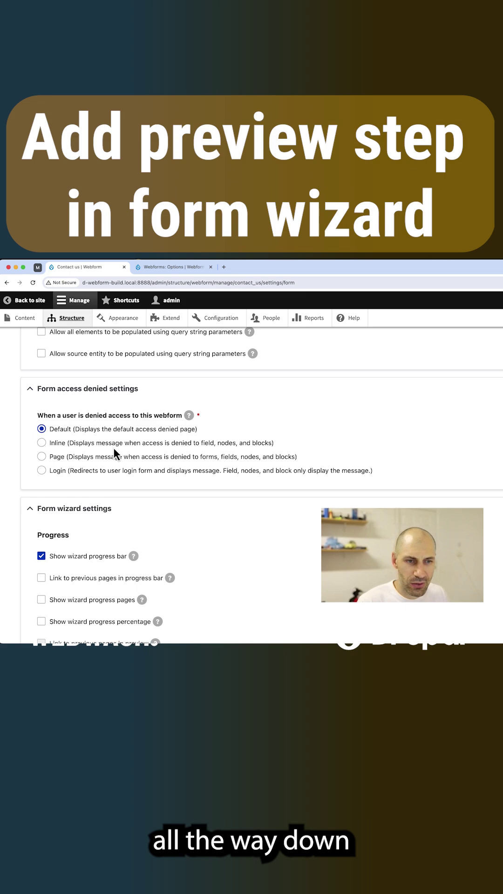
scroll(115, 450, down, 5)
scroll(115, 450, down, 5)
scroll(116, 454, down, 5)
scroll(116, 455, down, 2)
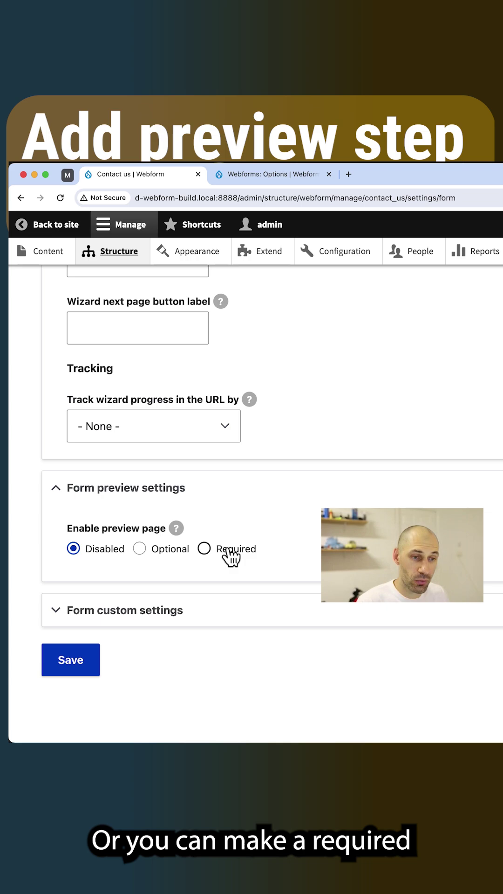
Step: Set Enable preview page to Required, check the preview label and title, and save
click(205, 549)
scroll(209, 539, down, 3)
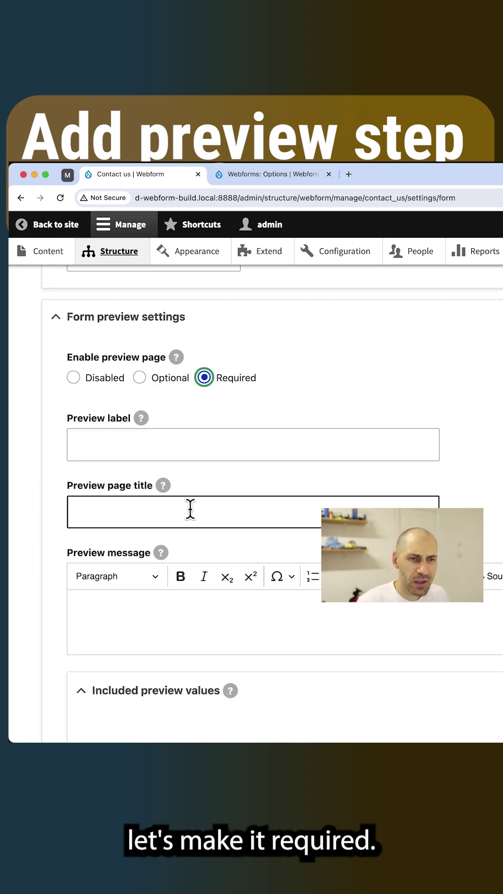
click(108, 441)
click(107, 440)
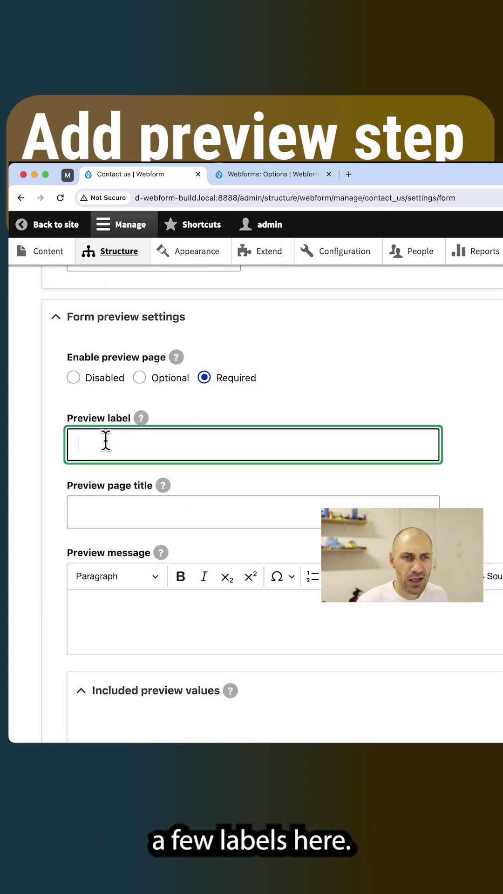
click(132, 510)
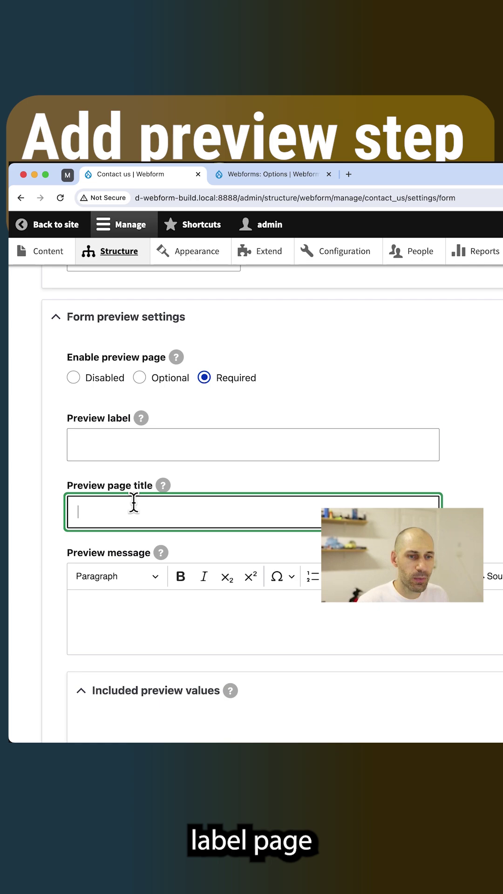
scroll(148, 541, down, 2)
scroll(146, 519, down, 3)
scroll(195, 419, down, 4)
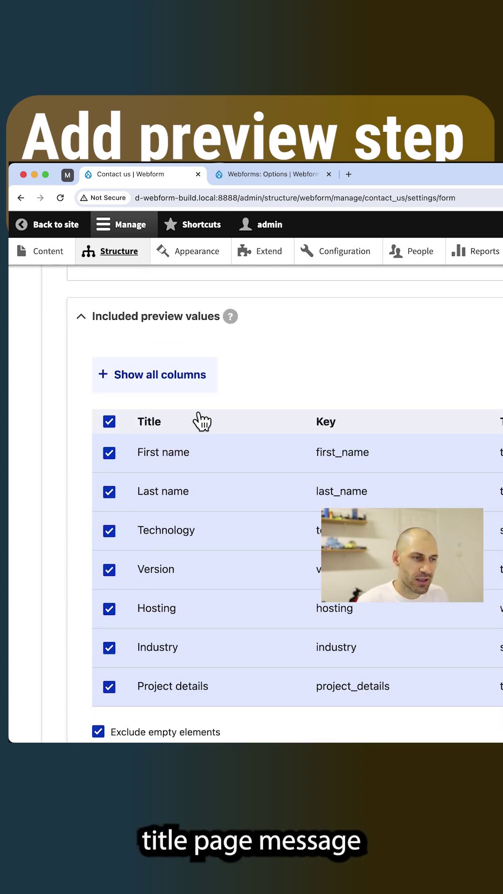
scroll(203, 517, down, 8)
click(71, 661)
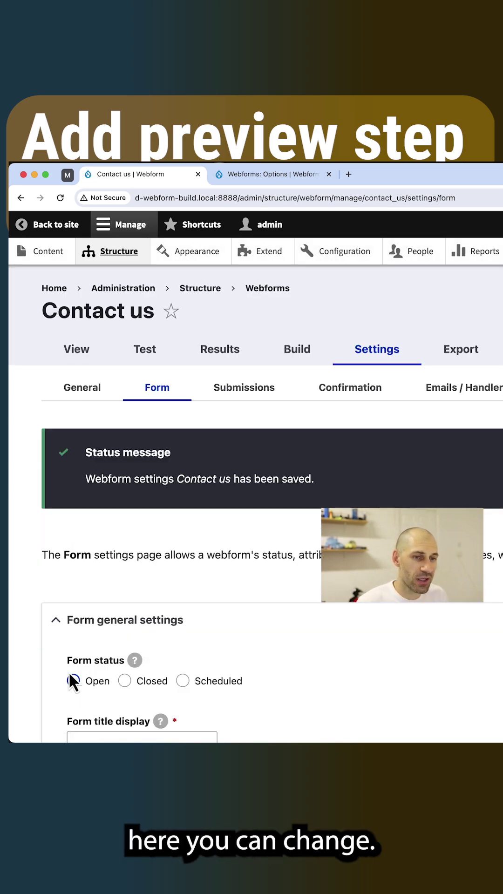
Step: Test the Contact us form, advancing past the prefilled Contact and Tech pages to Project
click(145, 349)
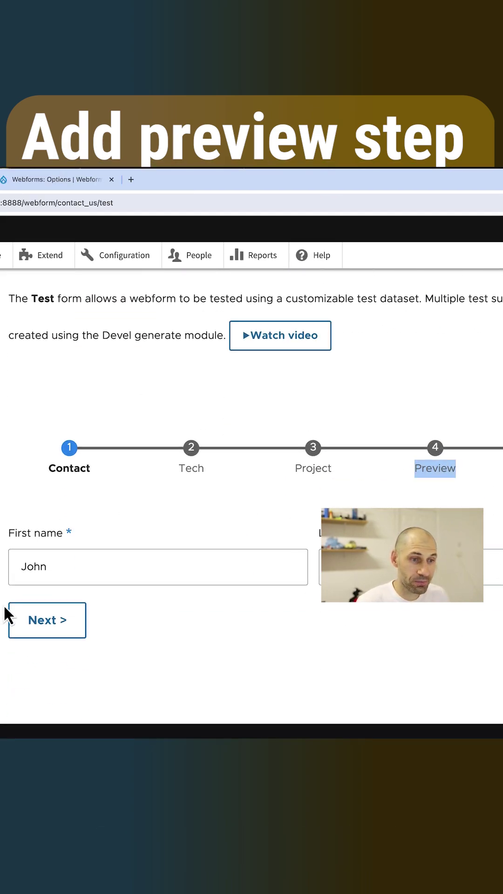
click(42, 622)
scroll(75, 509, down, 5)
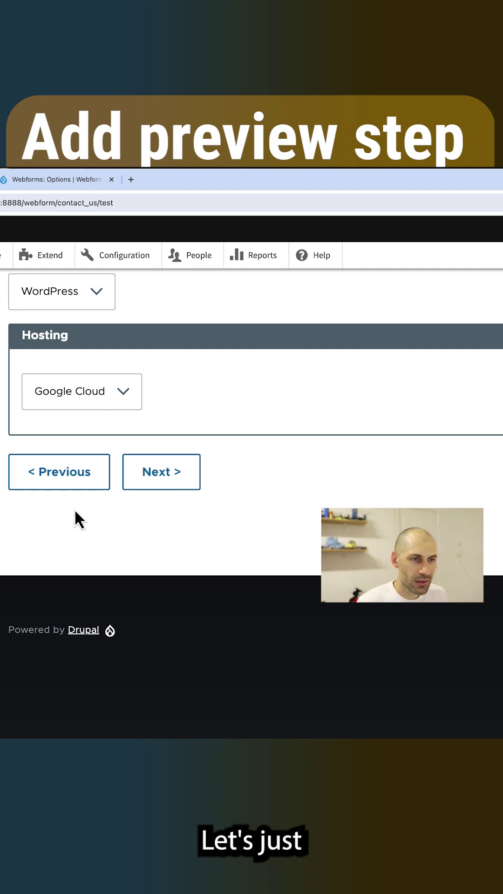
click(160, 471)
scroll(180, 552, down, 4)
scroll(179, 551, down, 3)
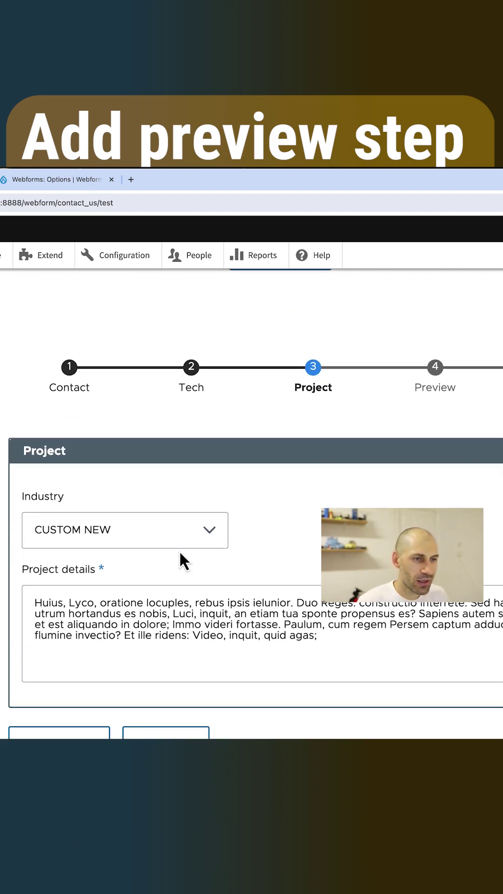
scroll(98, 456, down, 2)
Step: Preview the test entry, showing values grouped under Contact, Tech and Project
click(189, 649)
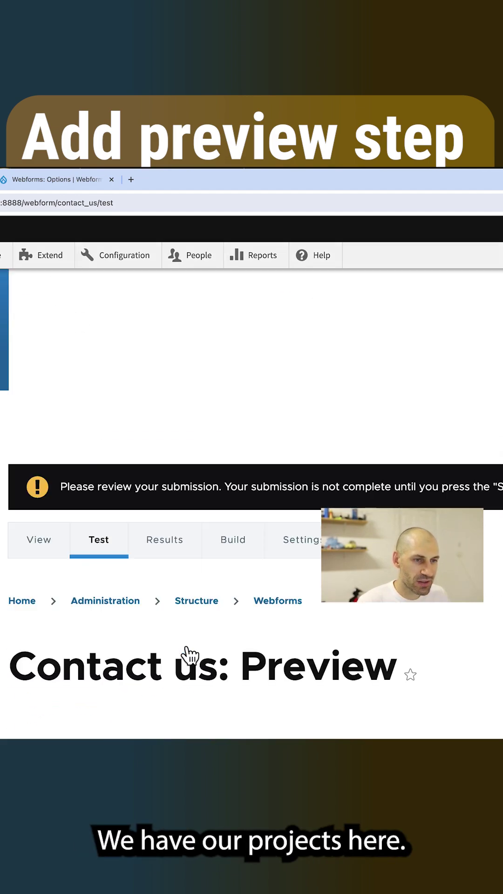
scroll(181, 642, down, 3)
scroll(181, 642, down, 3)
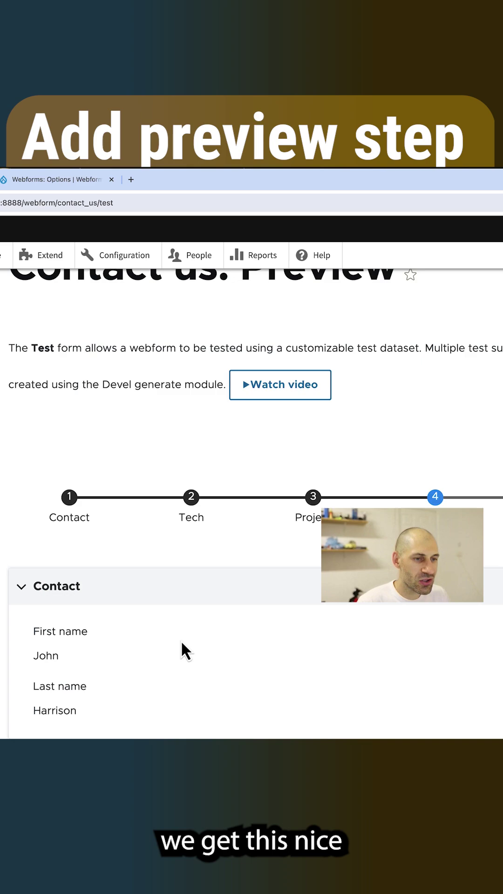
scroll(181, 642, down, 2)
scroll(182, 650, down, 1)
scroll(181, 649, down, 1)
scroll(181, 650, down, 1)
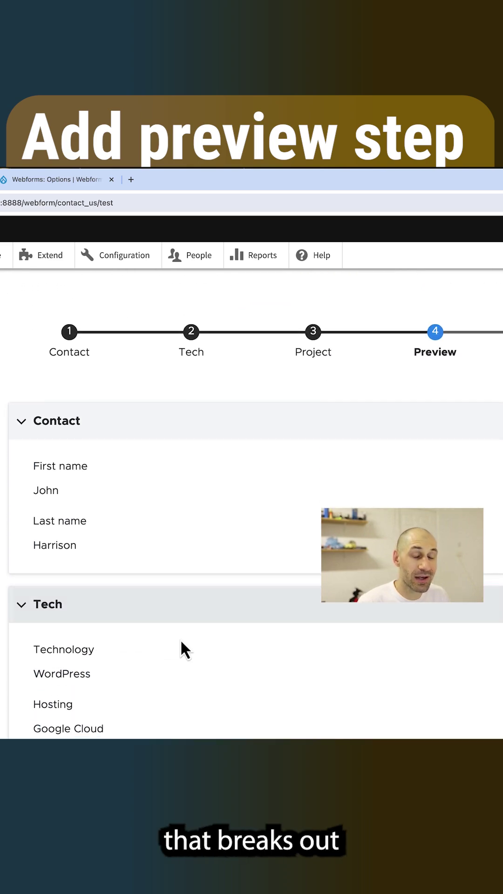
scroll(181, 650, down, 1)
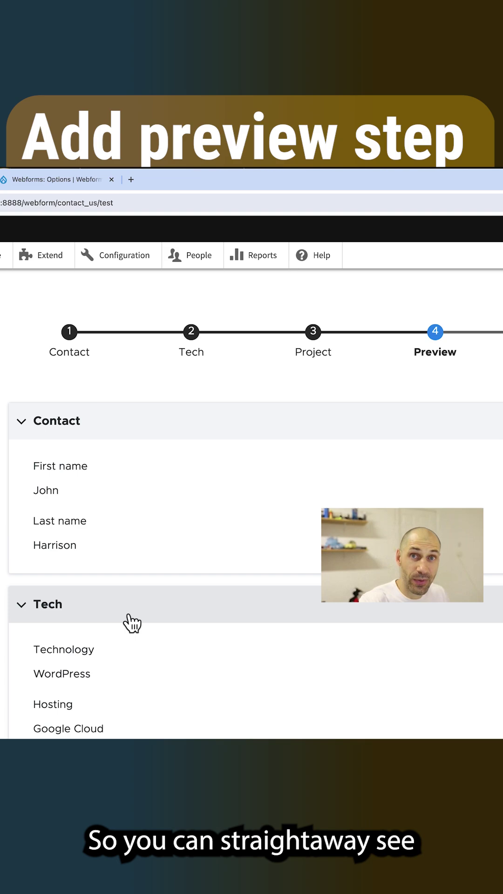
scroll(132, 623, down, 2)
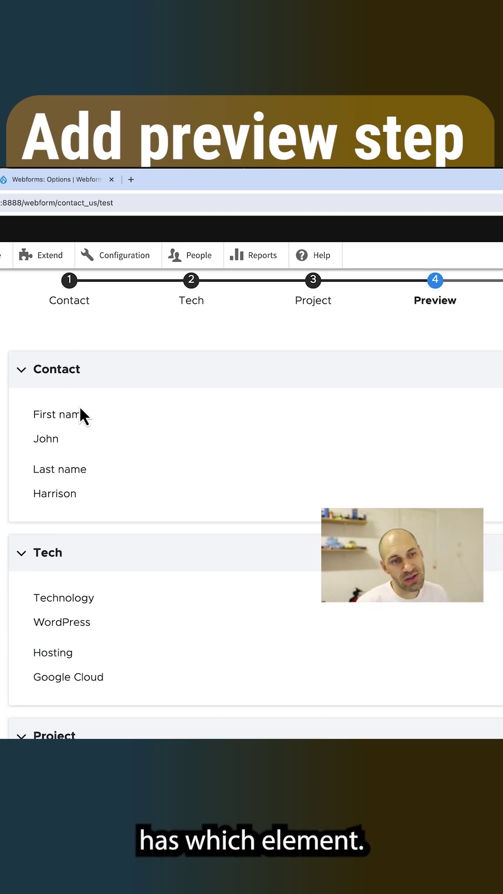
scroll(80, 414, down, 2)
scroll(77, 431, down, 8)
scroll(111, 367, up, 1)
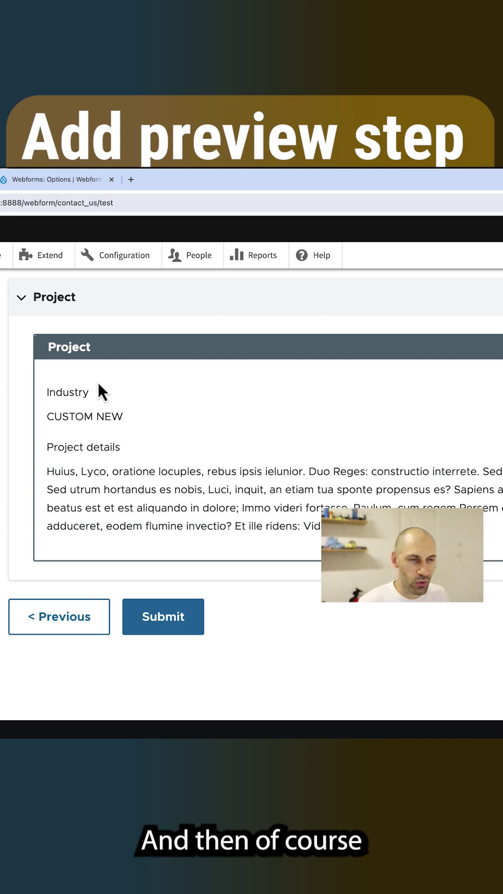